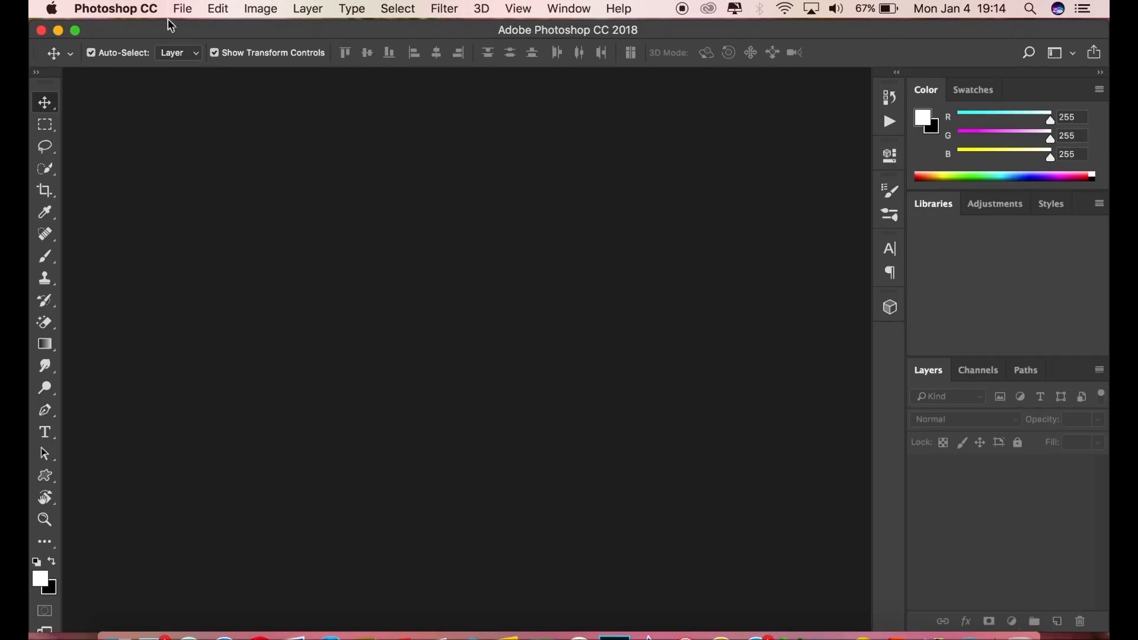
- Open IMG_1352.jpg from the Desktop and duplicate its Background layer
left_click(181, 9)
left_click(198, 44)
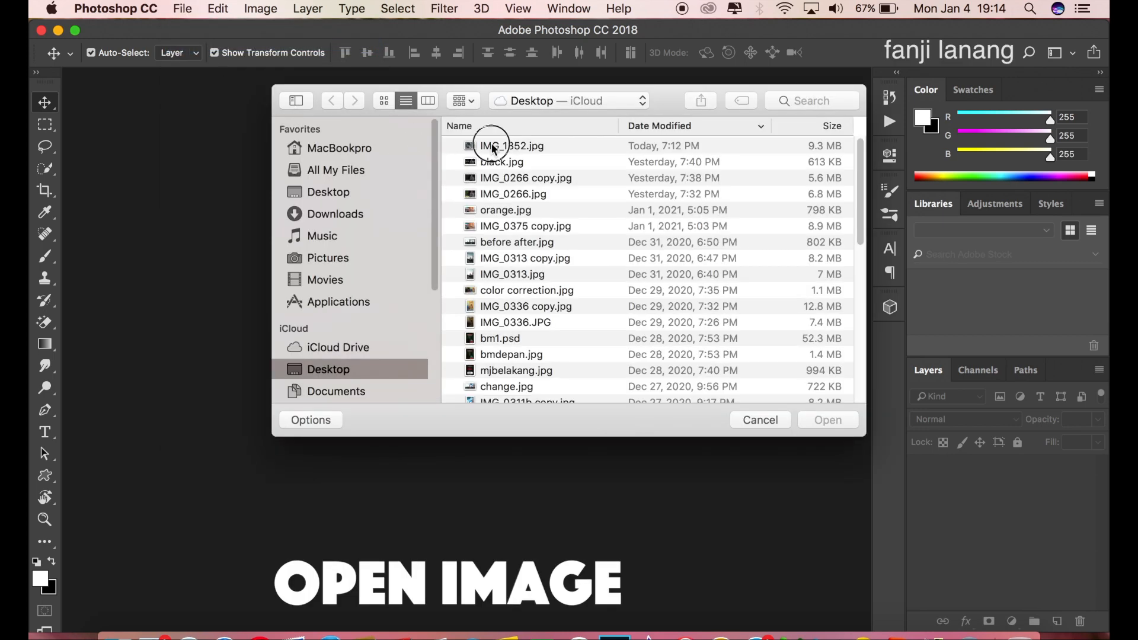
left_click(493, 148)
left_click(816, 423)
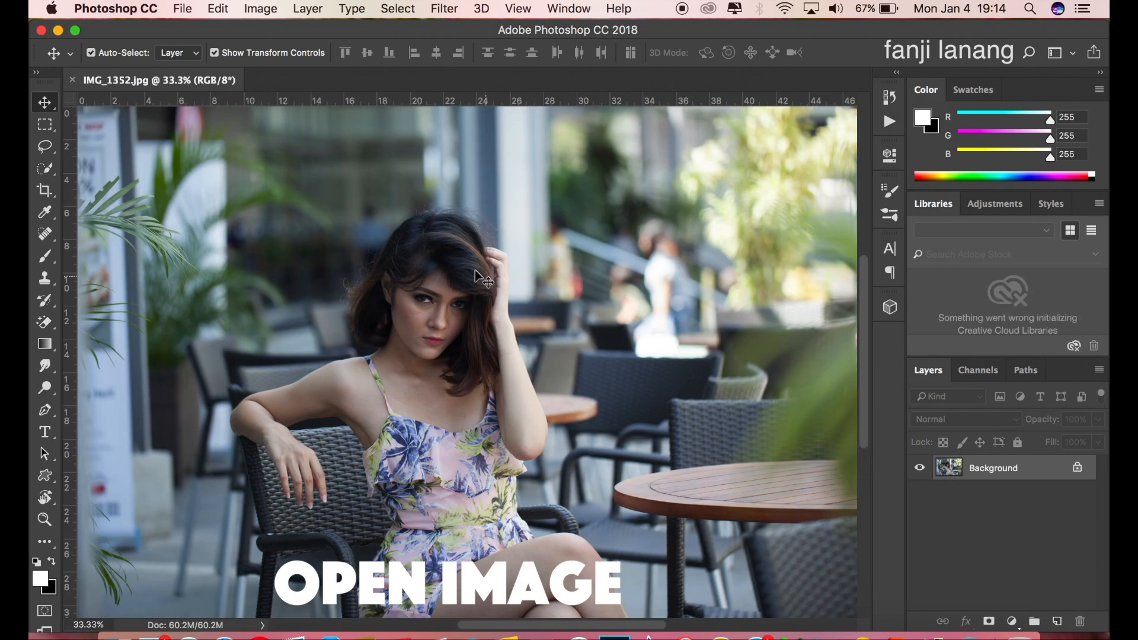
left_click_drag(1003, 472, 1056, 618)
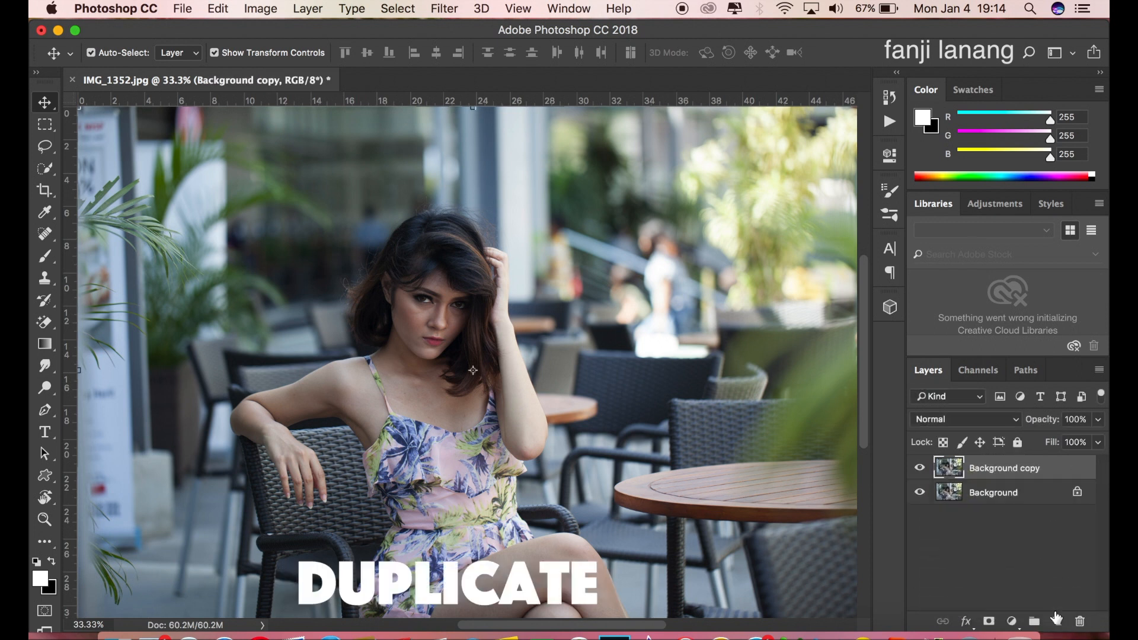
- Apply basic Camera Raw Filter adjustments: Exposure +0.20, Highlights -100, Shadows +25, Whites -10, Blacks -20, Clarity +5 and Vibrance +10
left_click(458, 10)
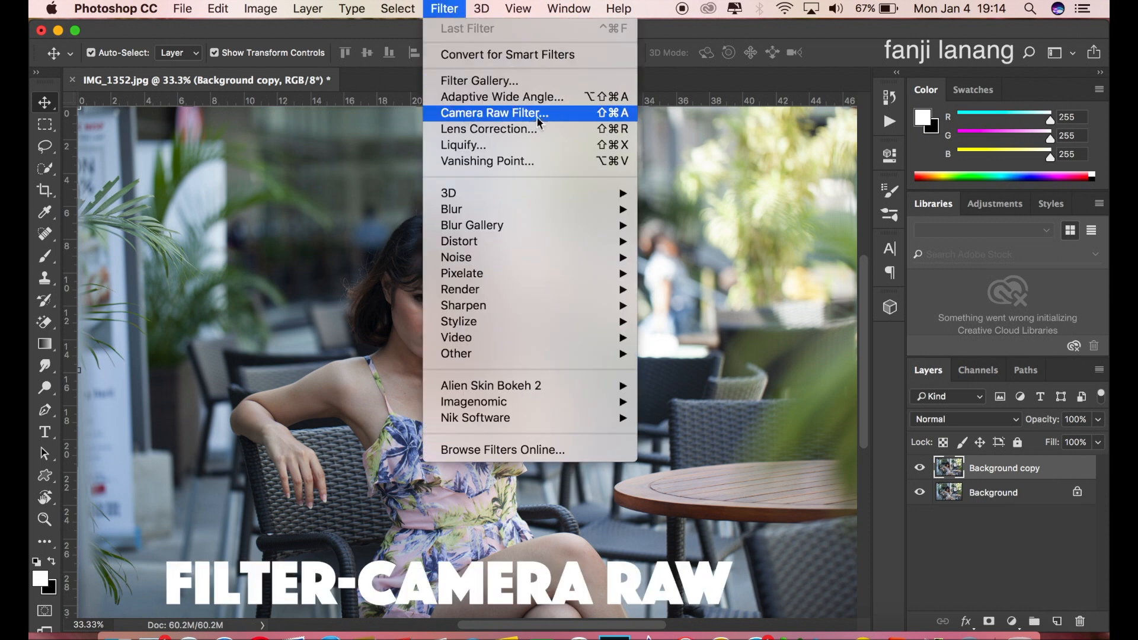
left_click(583, 117)
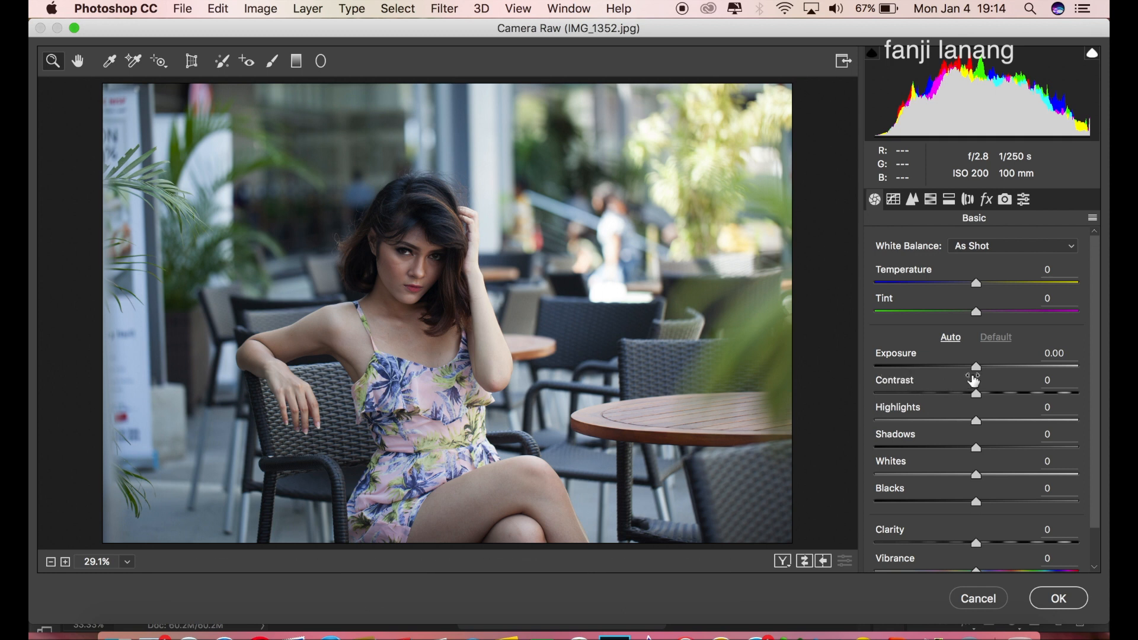
left_click_drag(977, 367, 984, 383)
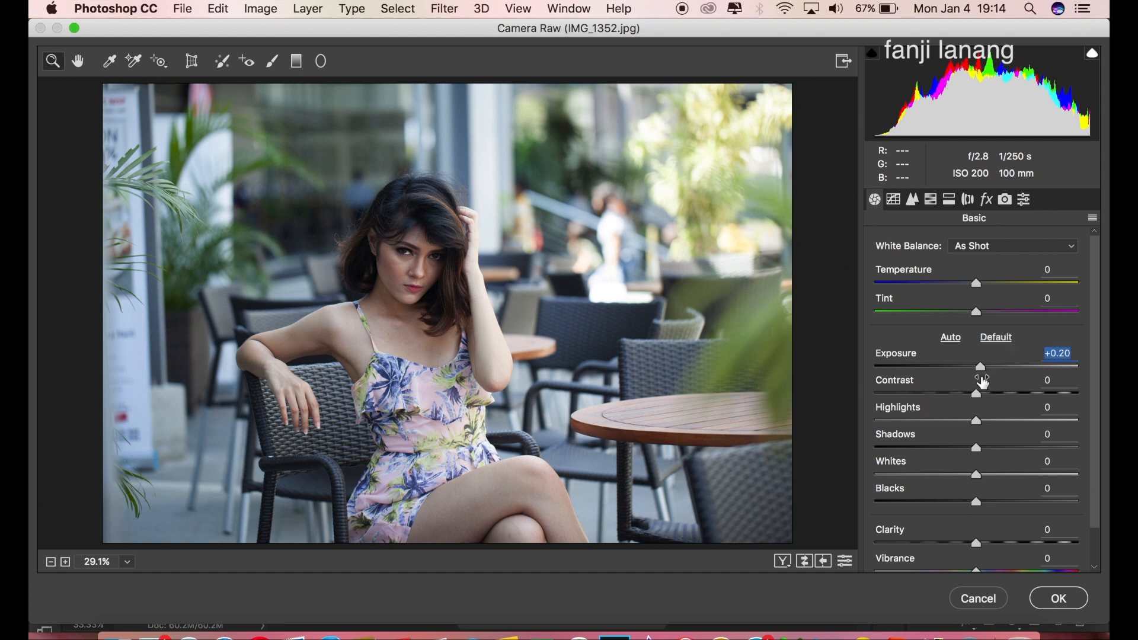
left_click_drag(975, 421, 818, 434)
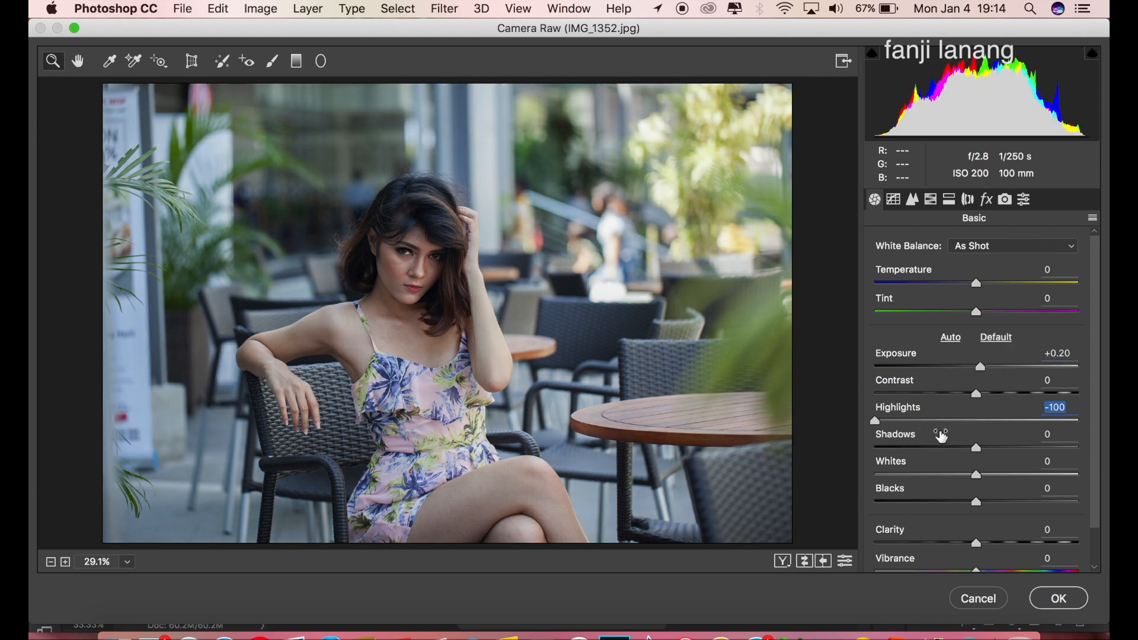
left_click_drag(986, 449, 959, 517)
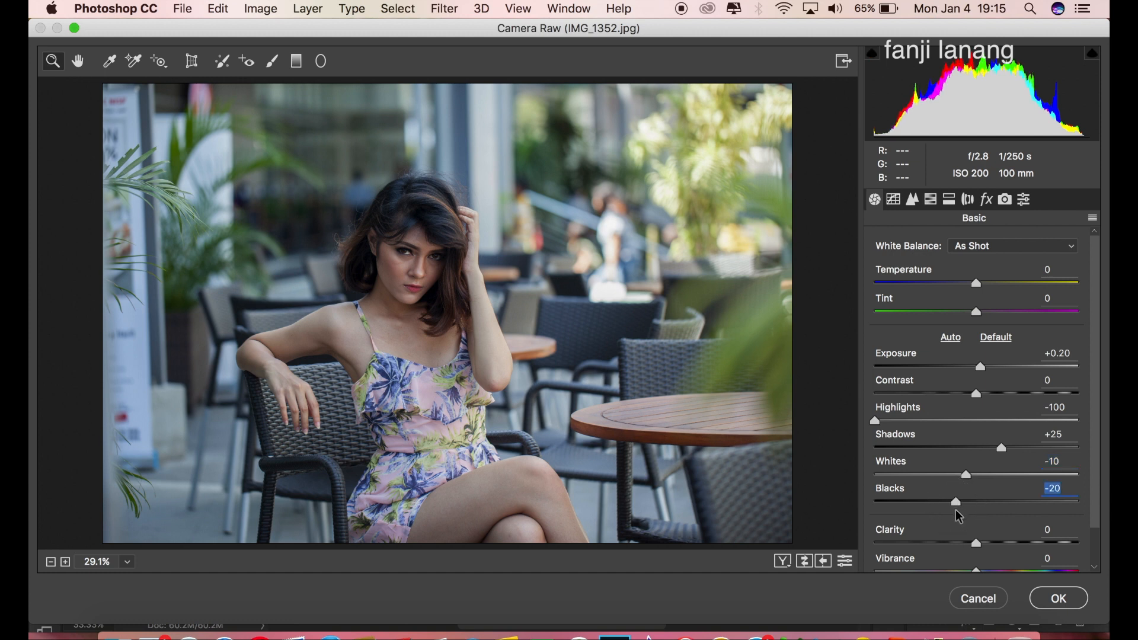
left_click_drag(1098, 421, 1097, 501)
left_click_drag(968, 500, 989, 543)
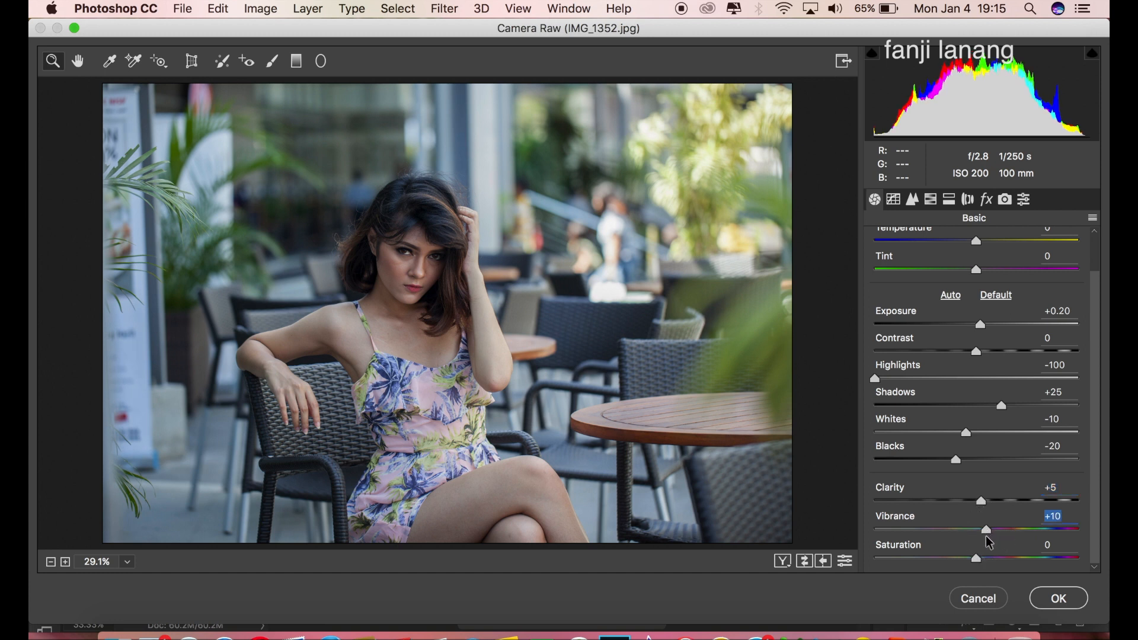
- Fade the RGB point tone curve by raising the black point to output 11 and lowering the white point to output 242
left_click(895, 204)
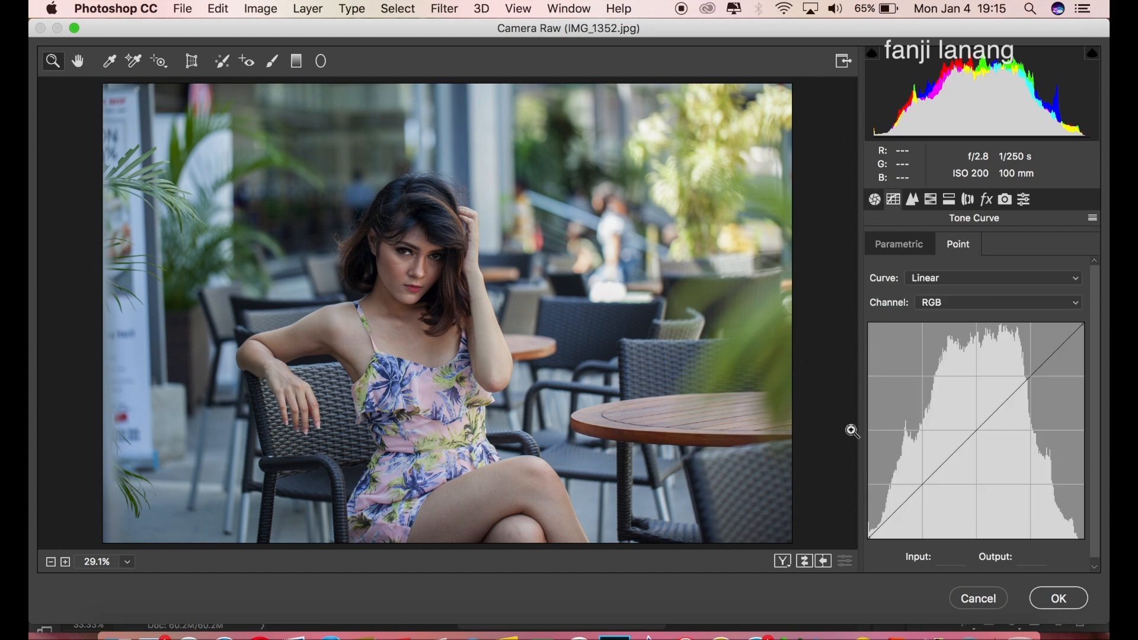
left_click_drag(869, 536, 858, 528)
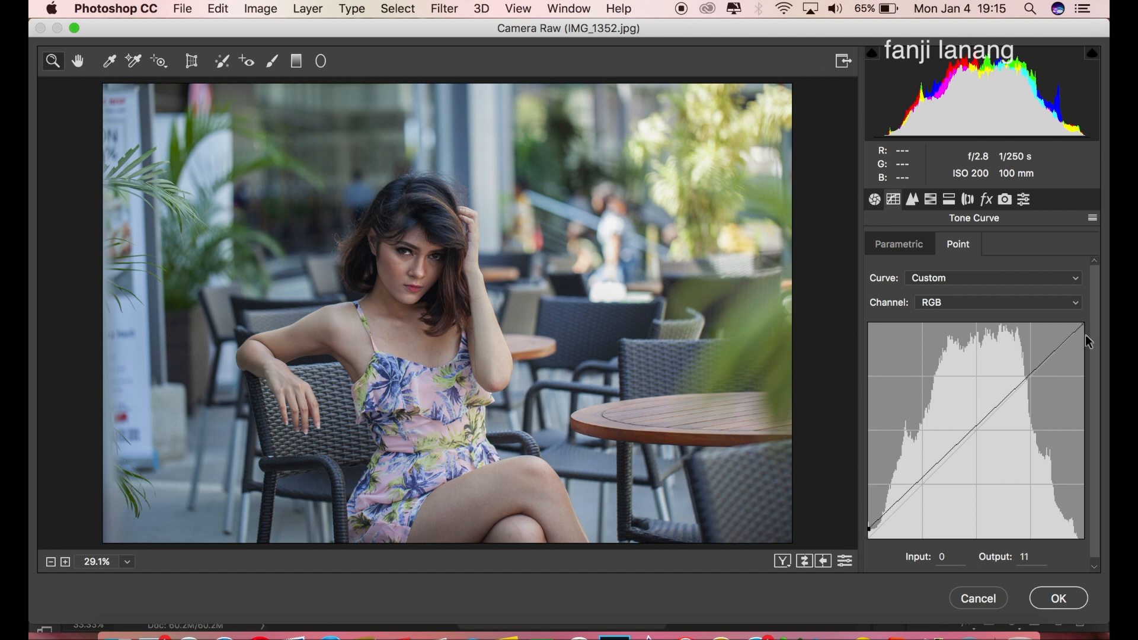
left_click_drag(1089, 330, 1093, 342)
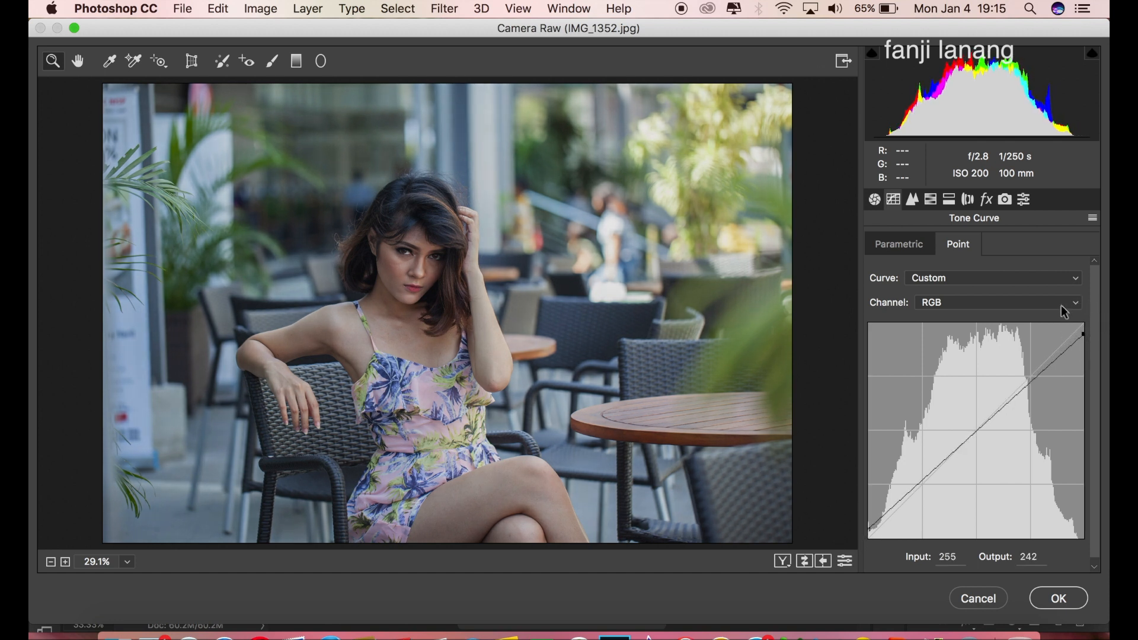
- Shift the HSL hues to Reds +1, Oranges +4, Yellows -50, Aquas +35 and Blues -35
left_click(913, 199)
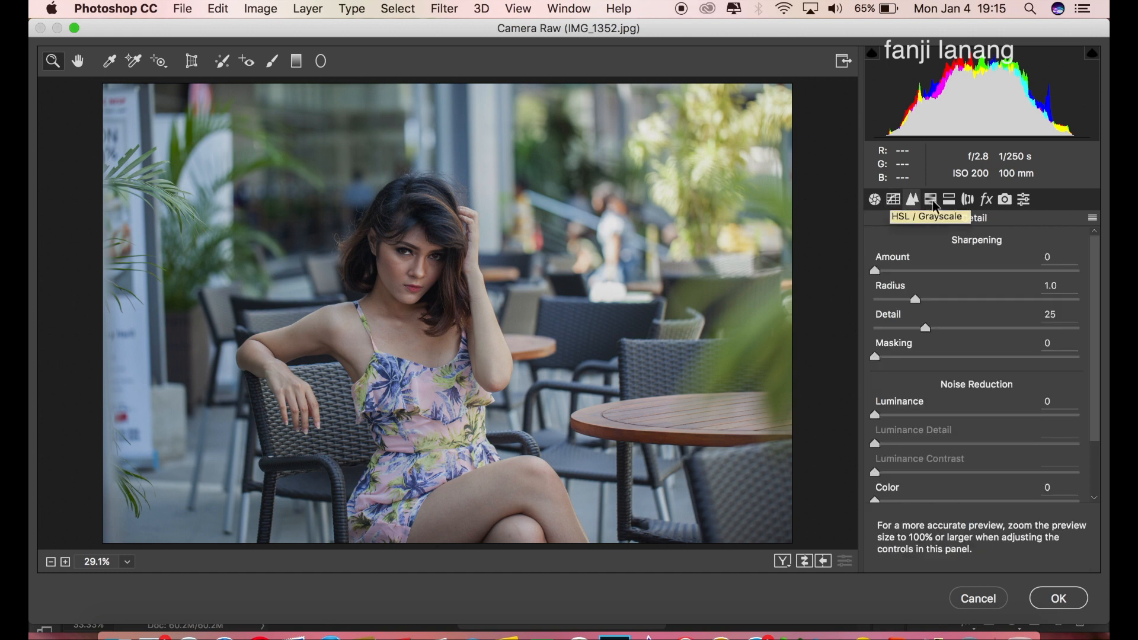
left_click(932, 200)
left_click(896, 276)
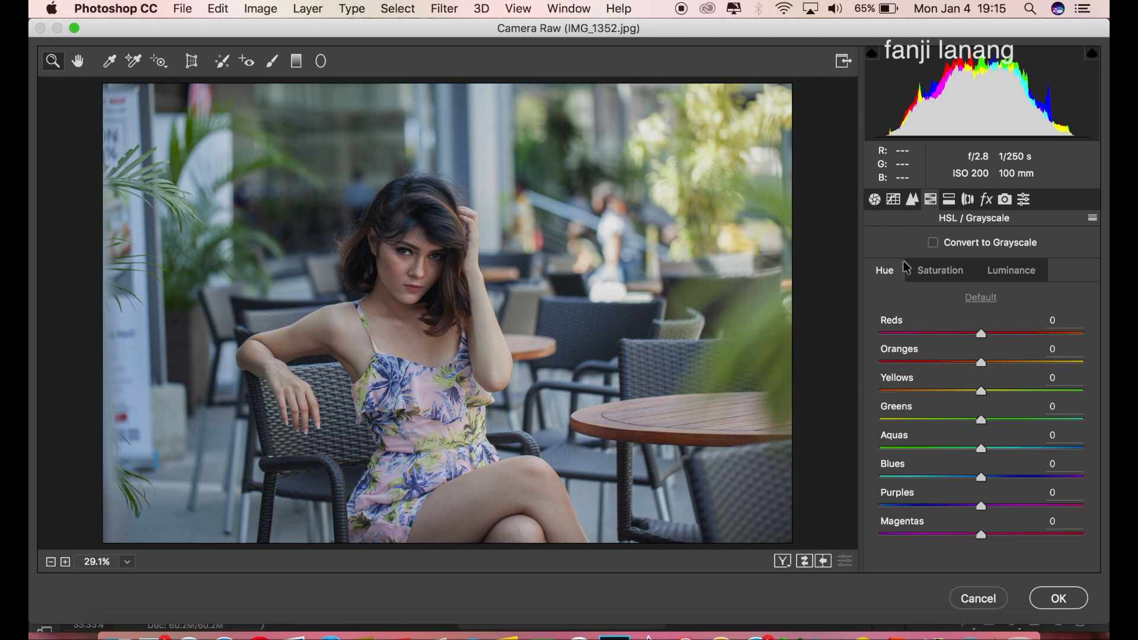
left_click(981, 333)
left_click(982, 363)
left_click_drag(984, 367, 933, 409)
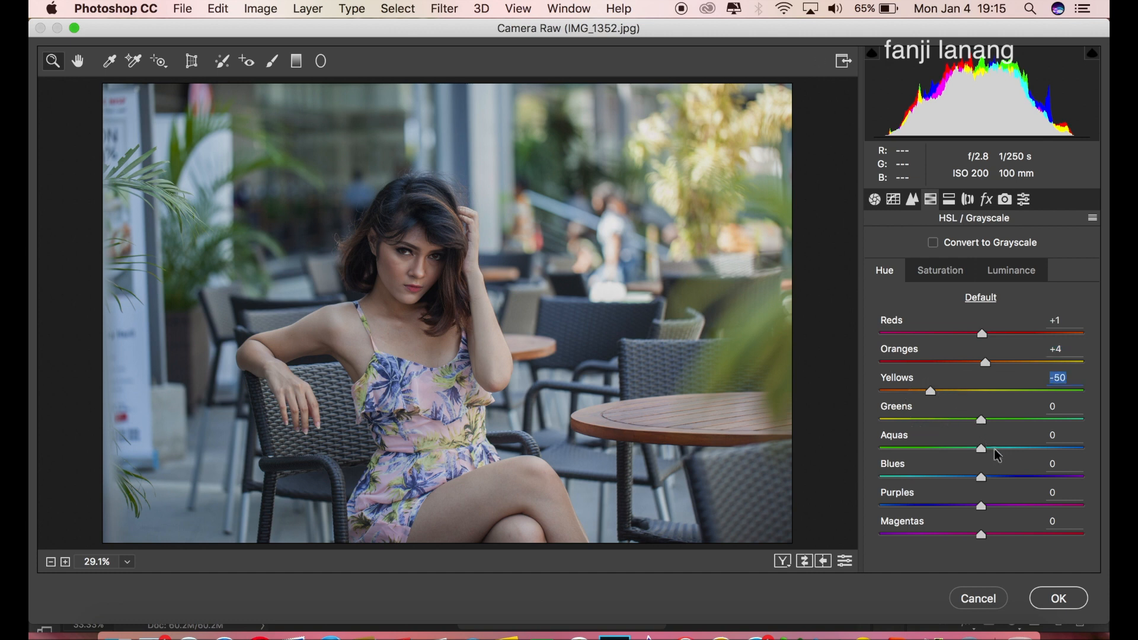
left_click_drag(1002, 458, 1018, 457)
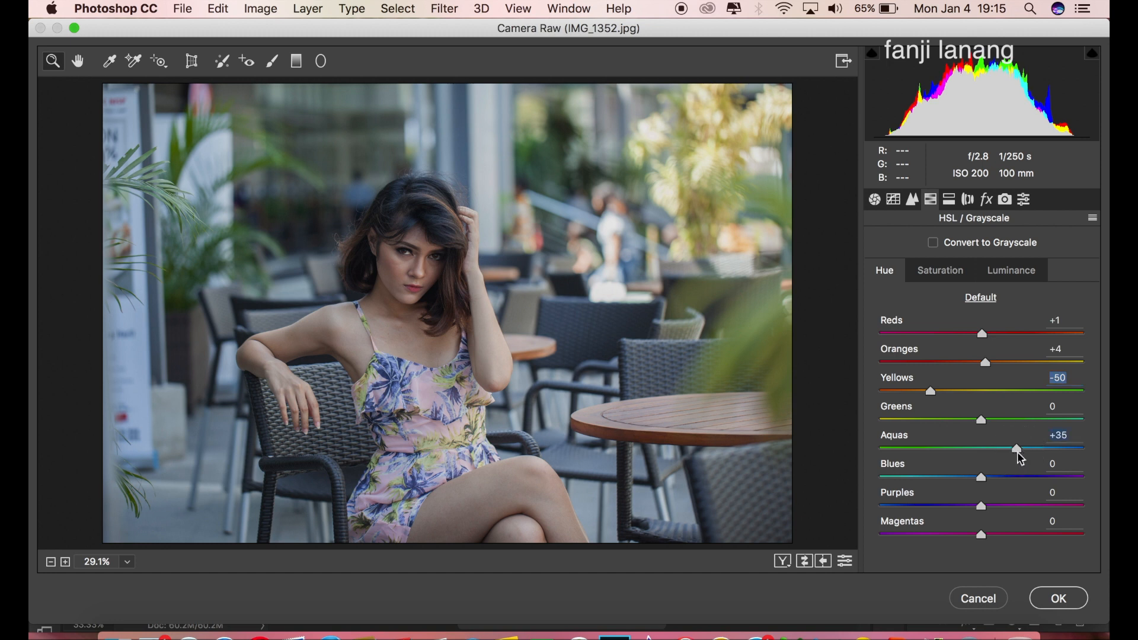
left_click_drag(956, 480, 945, 486)
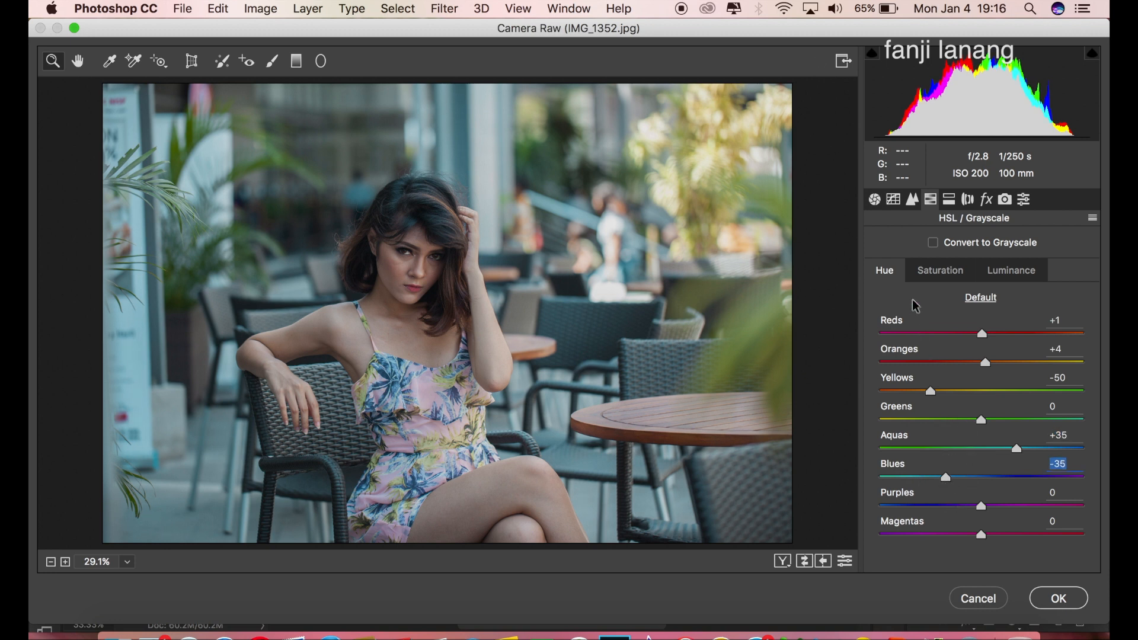
- Set HSL saturation to Aquas +9 and Blues +30, and luminance to Oranges +20, Aquas -25 and Blues -50
left_click(925, 274)
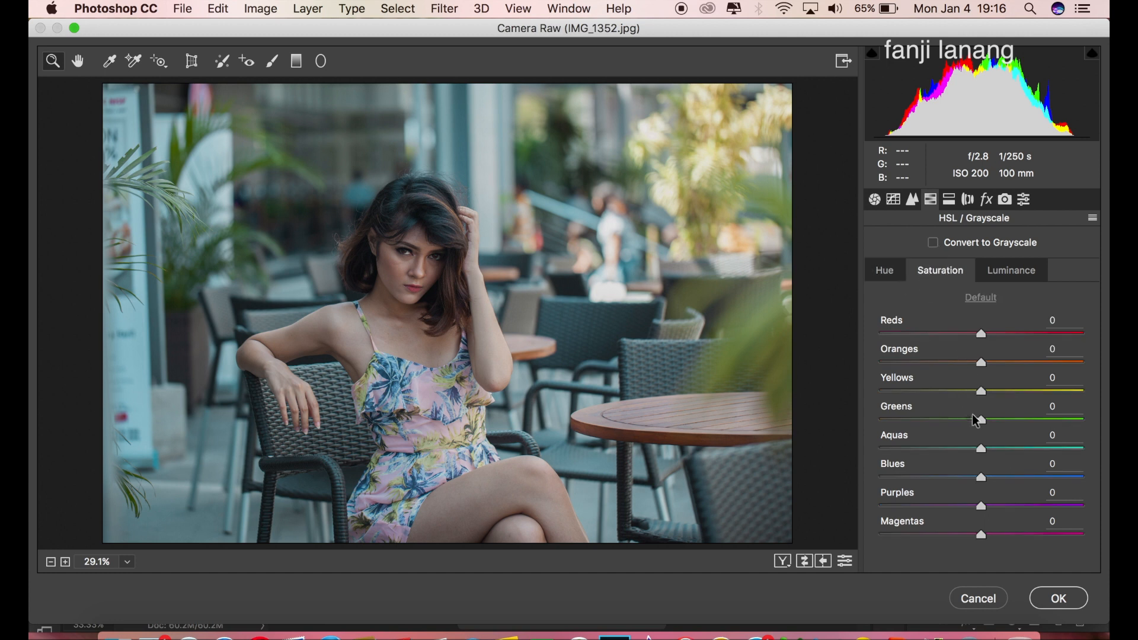
left_click_drag(981, 448, 1015, 488)
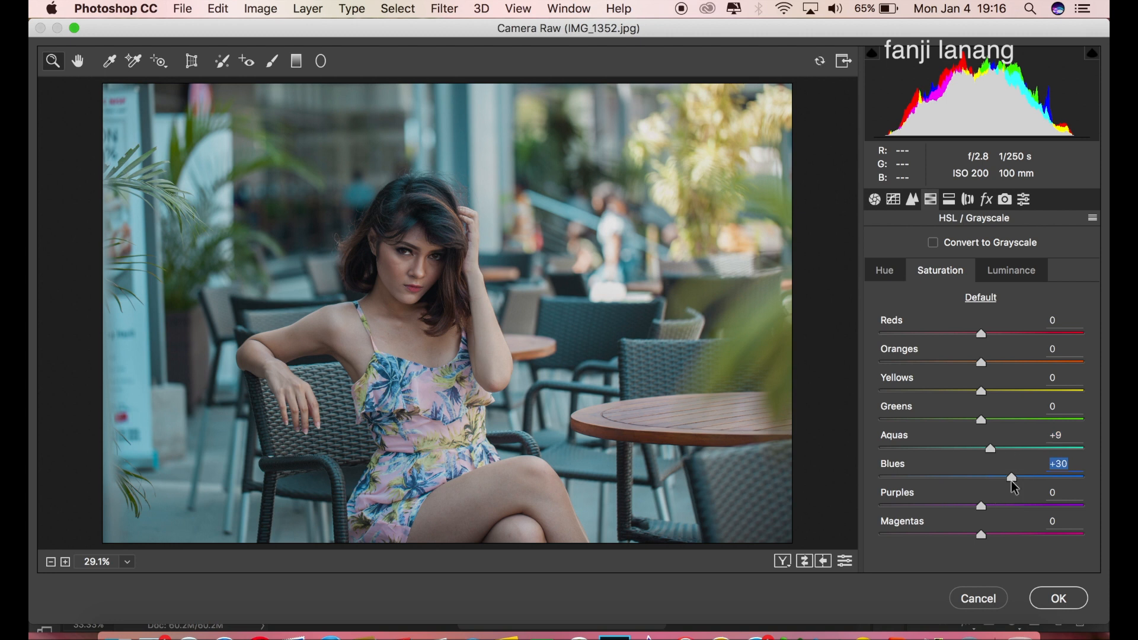
left_click(1004, 273)
left_click_drag(994, 367, 1002, 367)
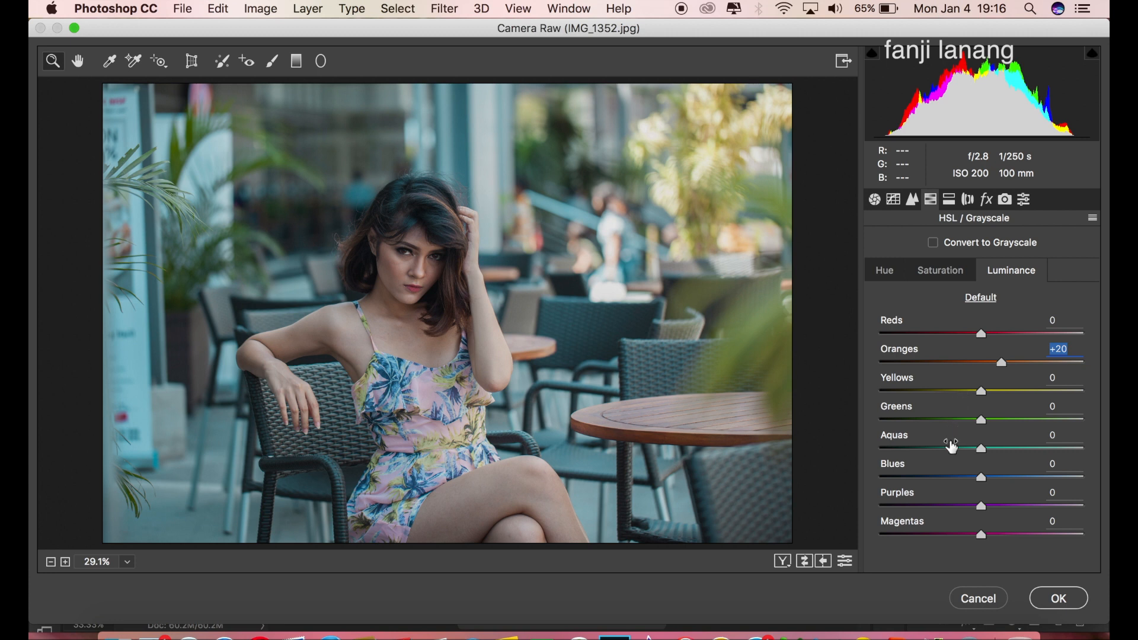
left_click_drag(949, 448, 933, 497)
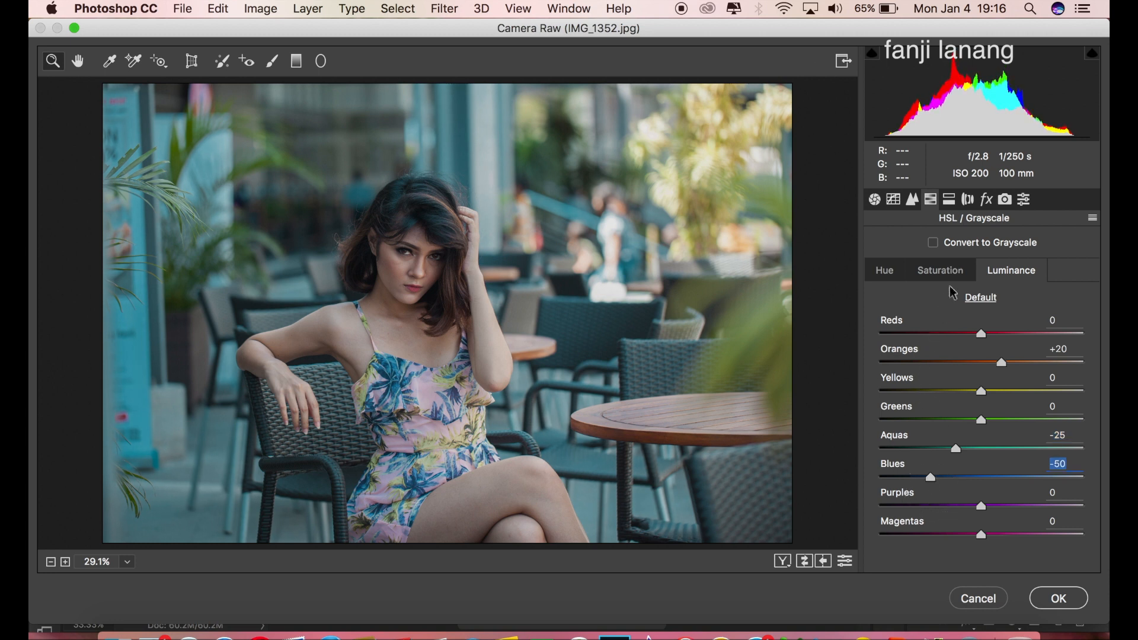
- Split-tone the photo with highlights at hue 189, saturation 10 and shadows at hue 20, saturation 10
left_click(950, 202)
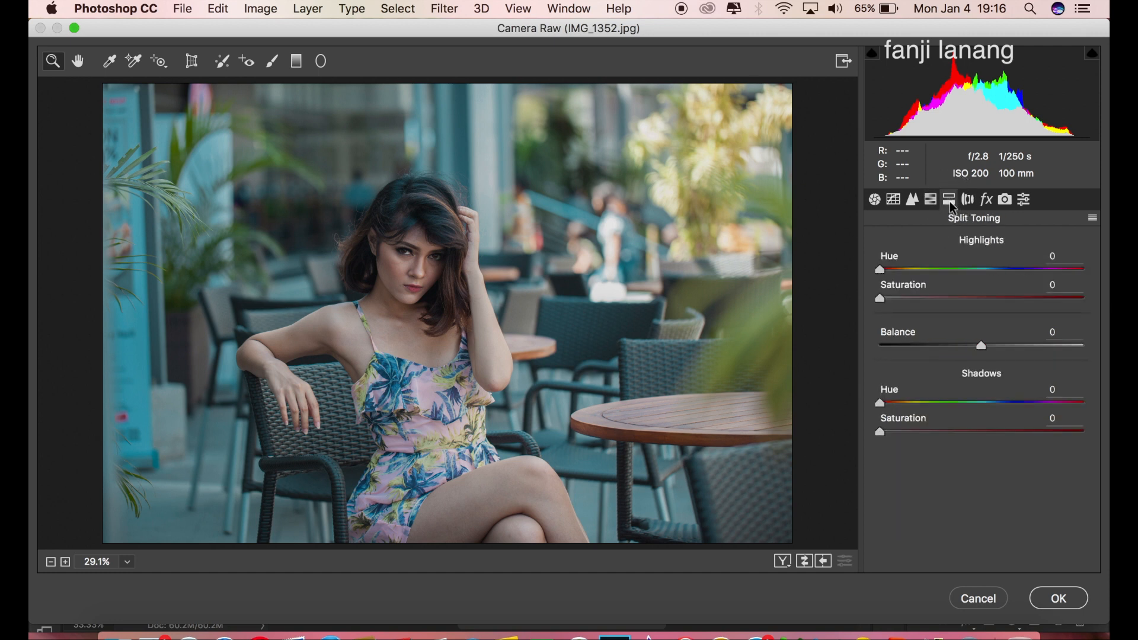
left_click_drag(983, 270, 987, 274)
left_click_drag(897, 305, 903, 310)
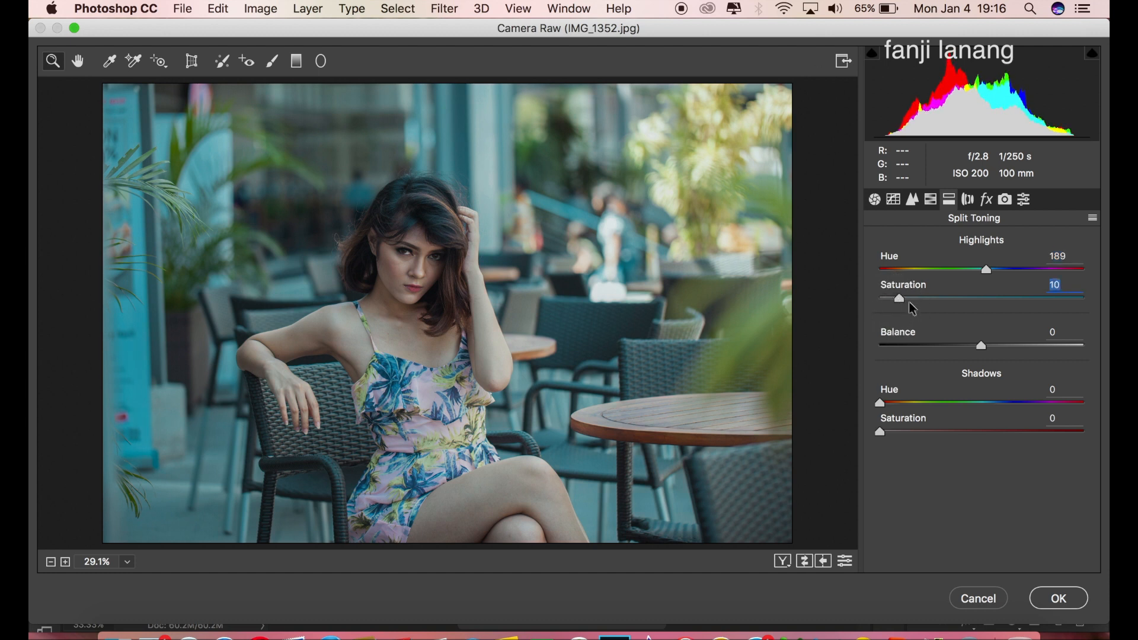
left_click_drag(887, 404, 902, 442)
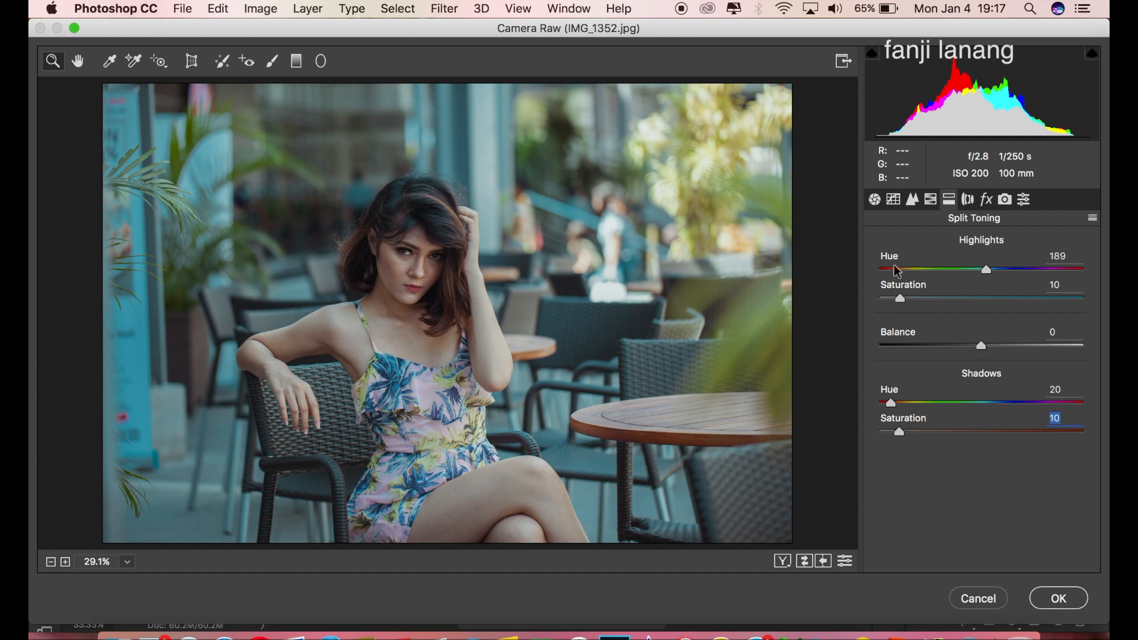
- Add a lens-correction vignette with amount -35 and midpoint 0
left_click(968, 199)
left_click_drag(967, 524, 941, 533)
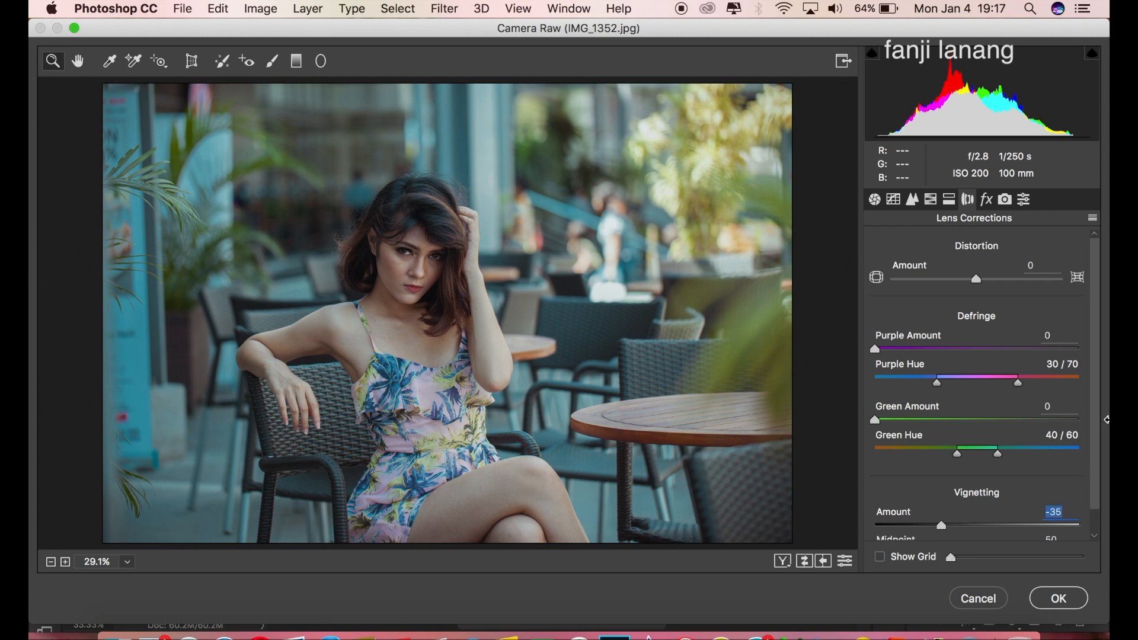
scroll(1020, 511, "down", 2)
left_click_drag(981, 529, 838, 520)
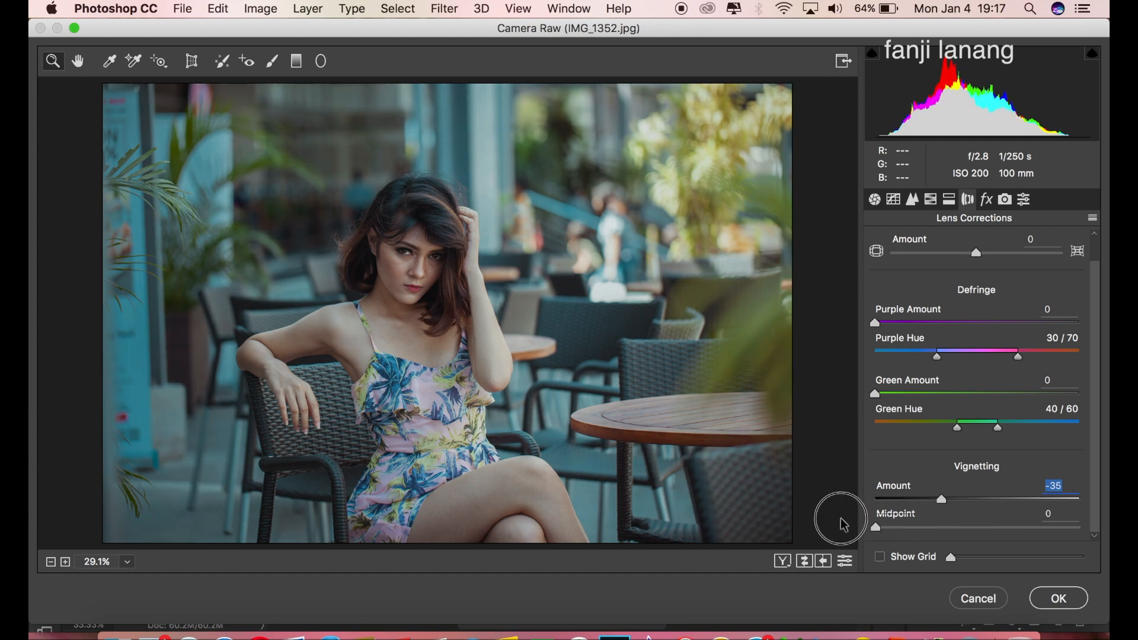
- Set the camera calibration primary hues to Red +100, Green -40 and Blue -100
left_click(985, 200)
left_click(1004, 201)
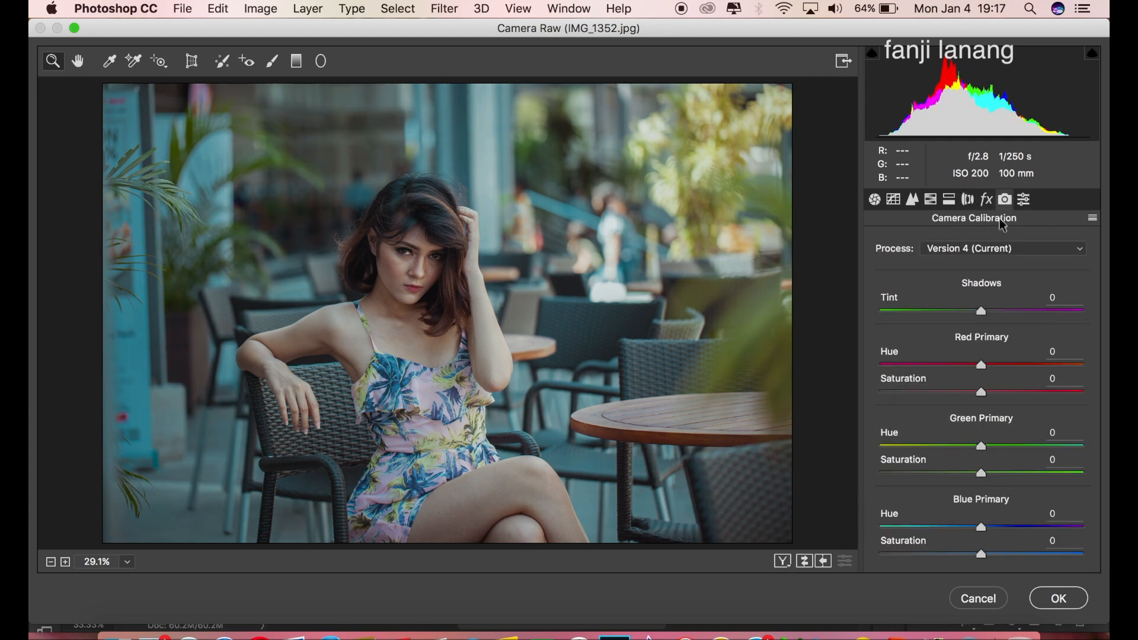
left_click_drag(985, 366, 1106, 372)
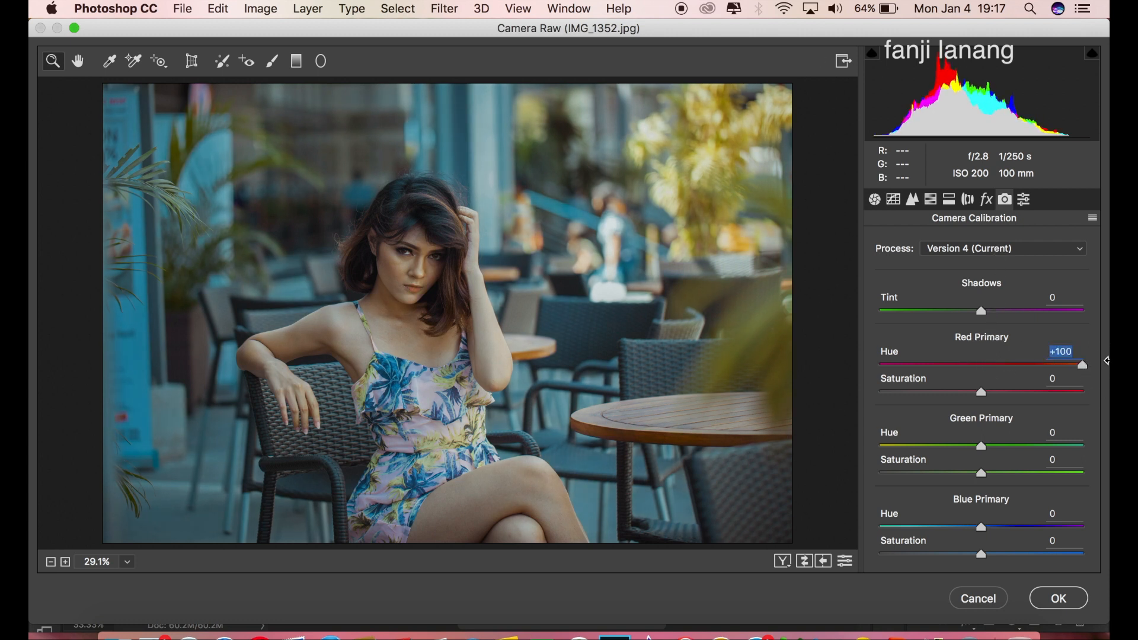
mouse_move(951, 445)
left_mouse_down()
mouse_move(937, 447)
mouse_move(944, 461)
left_mouse_up()
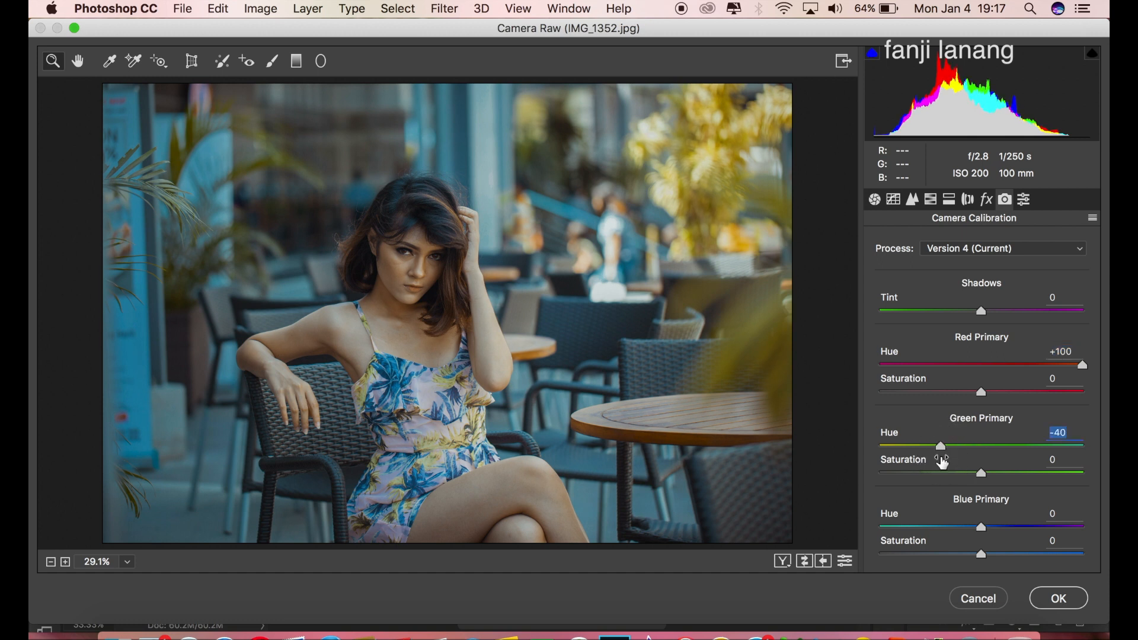
left_click_drag(962, 526, 759, 539)
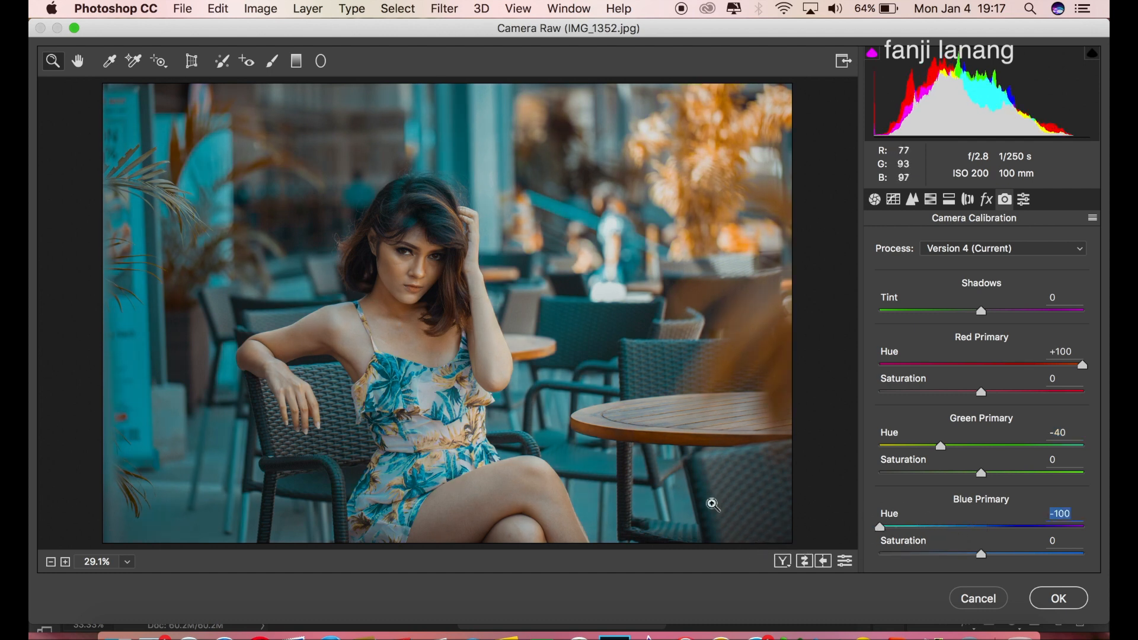
left_click(874, 528)
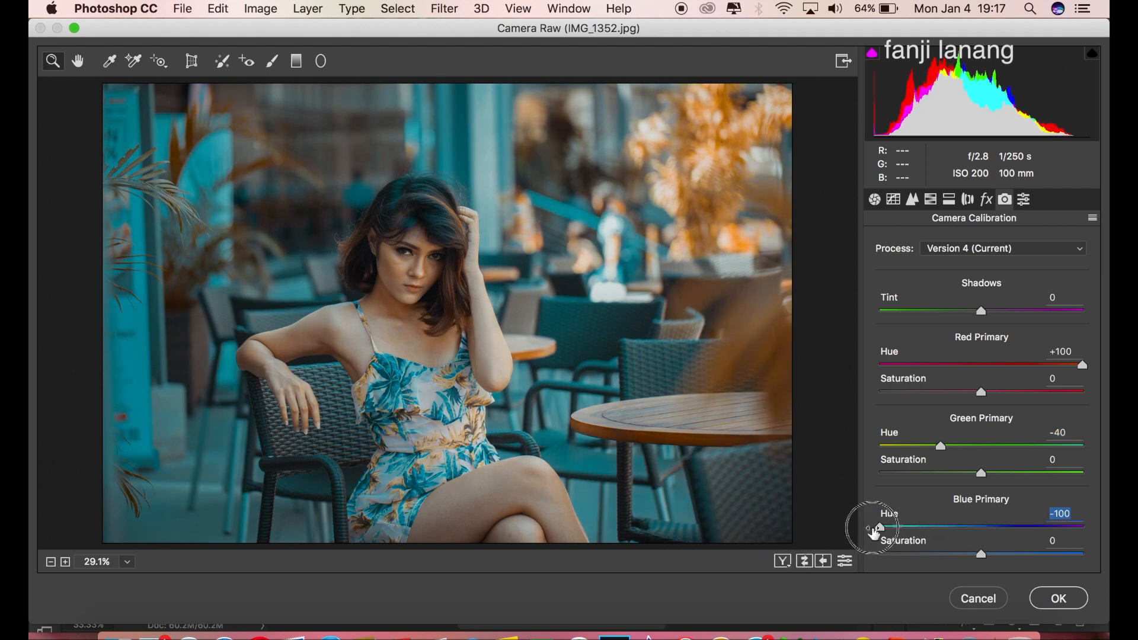
- Apply the Camera Raw adjustments to the Background copy layer and compare the edited photo with the original
left_click(783, 563)
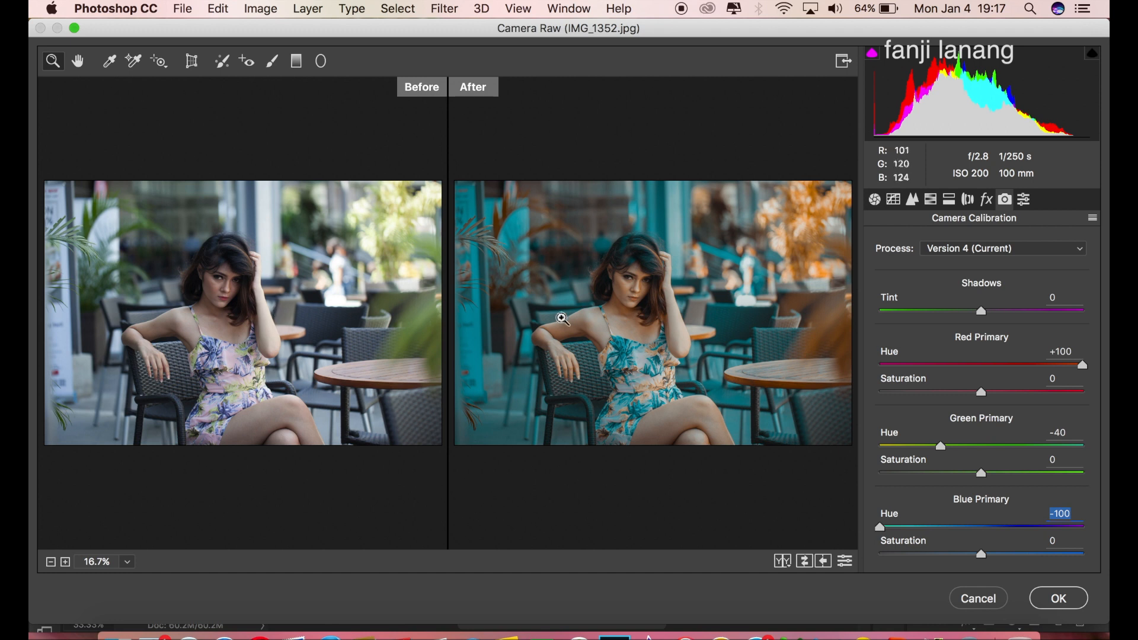
left_click(1041, 596)
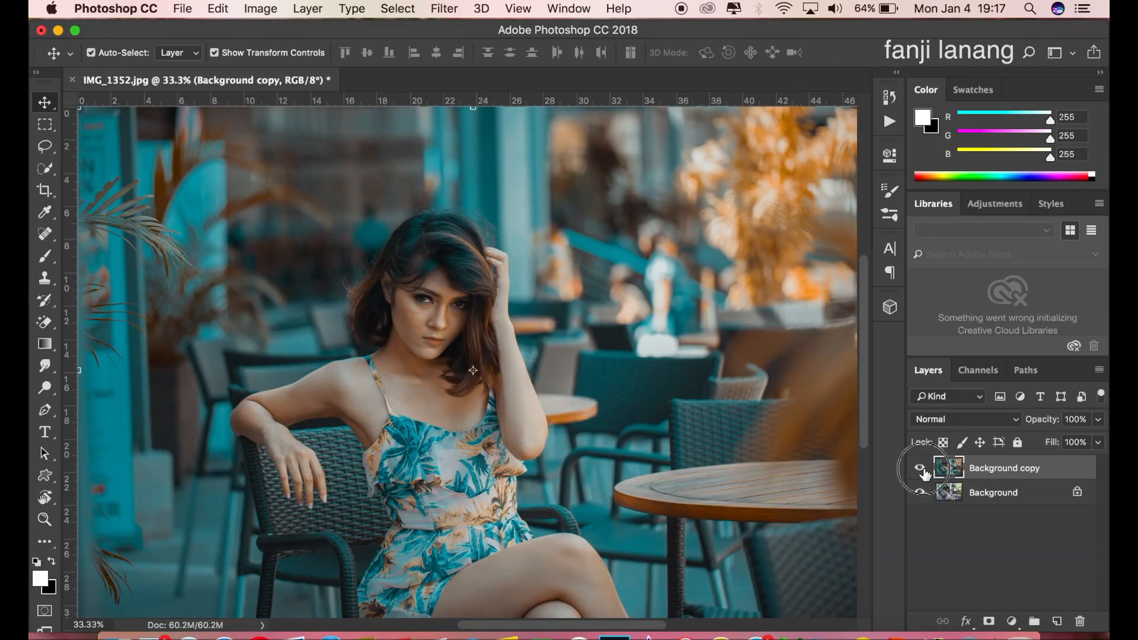
left_click(921, 468)
left_click(921, 469)
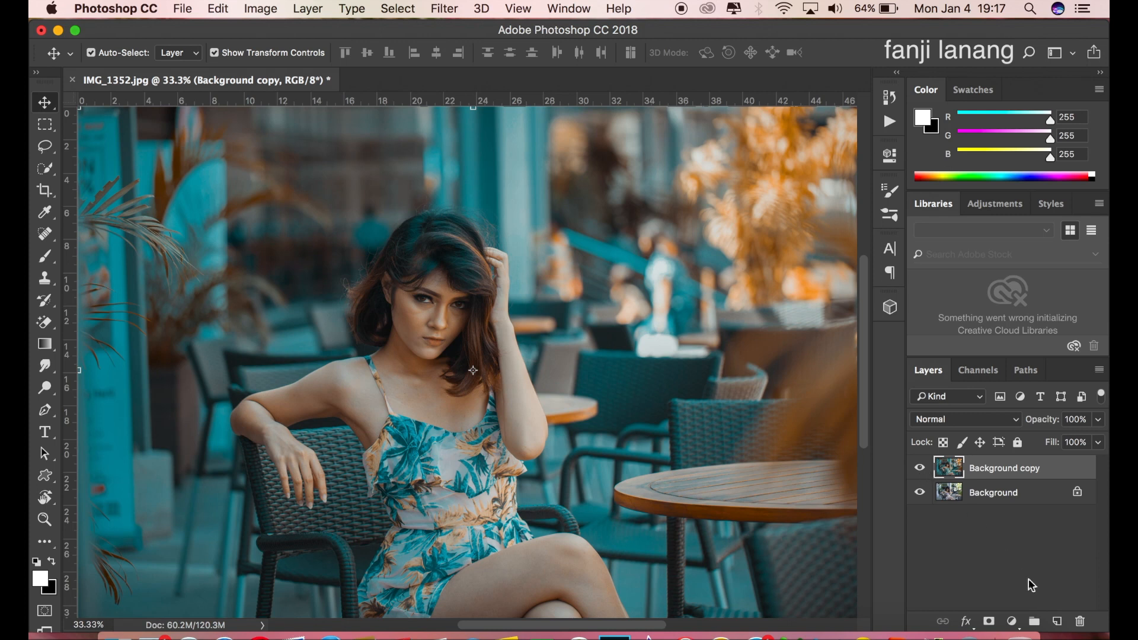
- Stamp a white signature on a new layer in the photo's lower-right corner, using the 500 px signature brush
left_click(1057, 623)
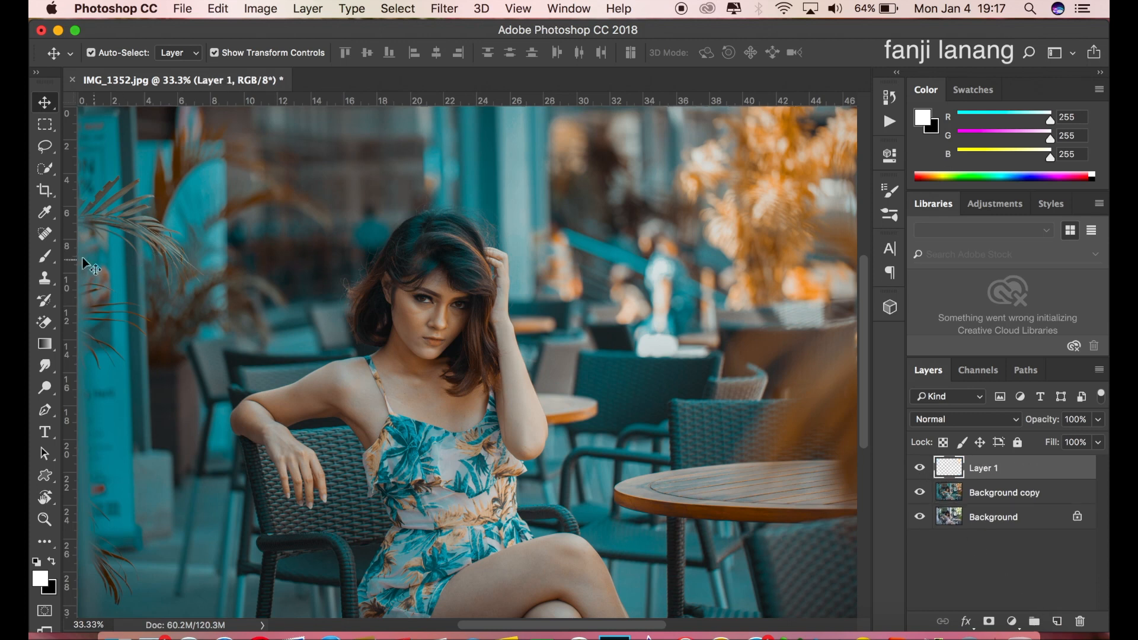
left_click(45, 256)
left_click(116, 54)
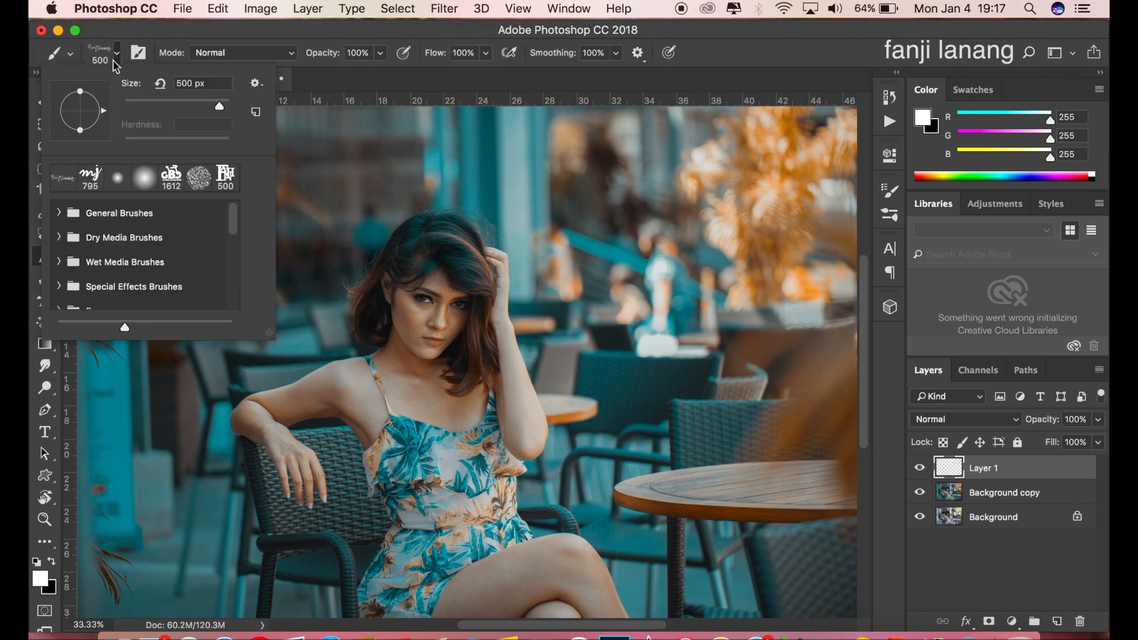
left_click(72, 178)
left_click(743, 48)
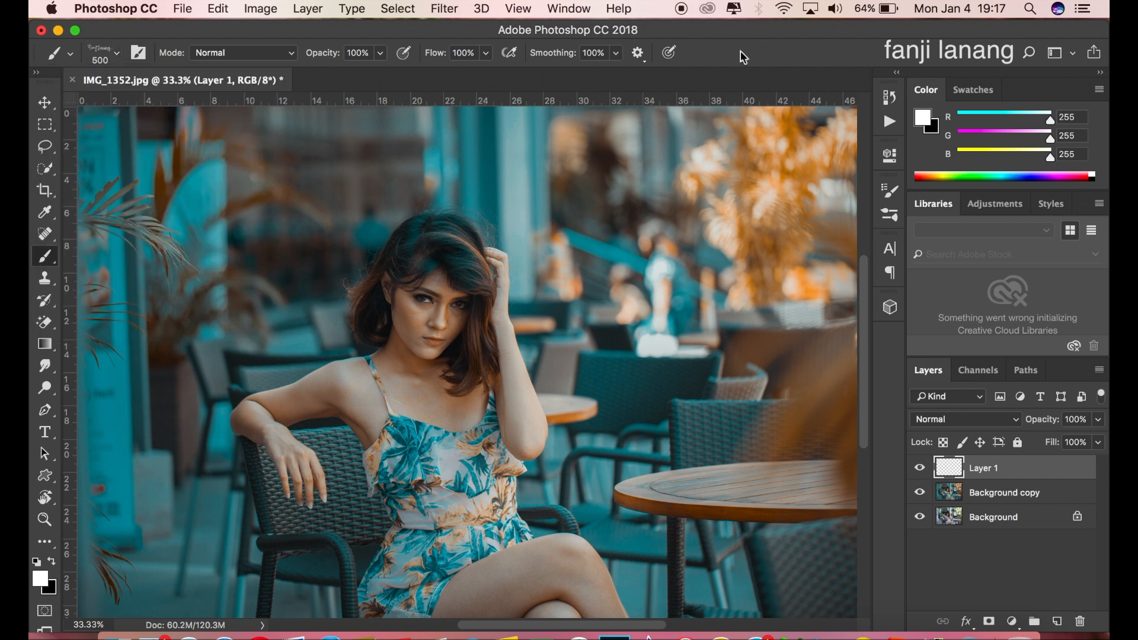
left_click(794, 590)
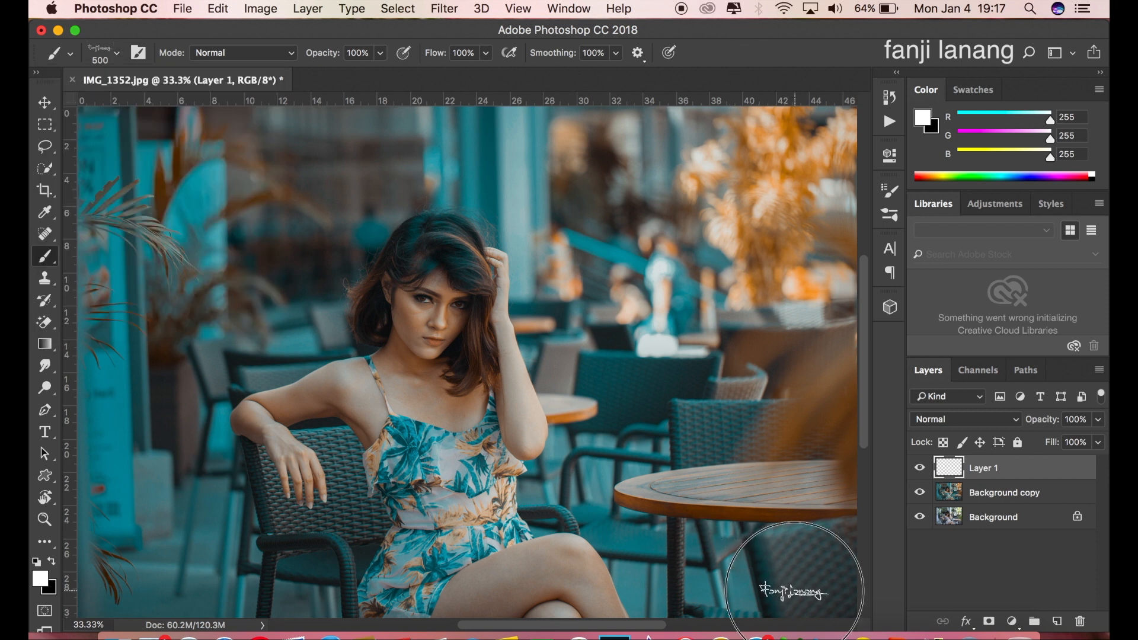